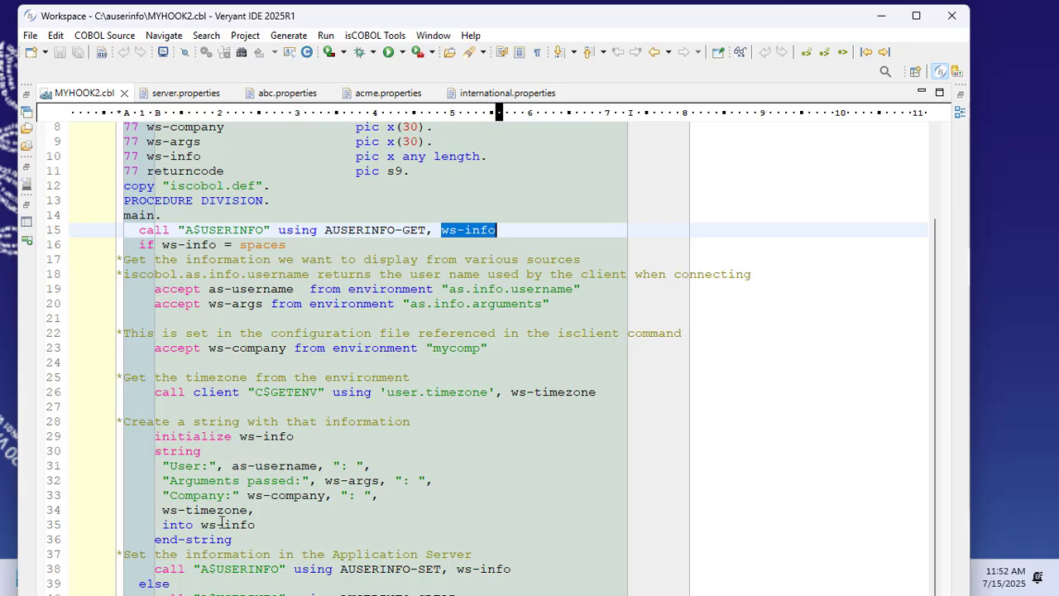
Maximize the IDE window and review the A$USERINFO get, set and clear calls in MYHOOK2.cbl, highlighting AUSERINFO-CLEAR
left_click(279, 527)
left_click_drag(717, 15, 716, 0)
scroll(311, 427, "down", 4)
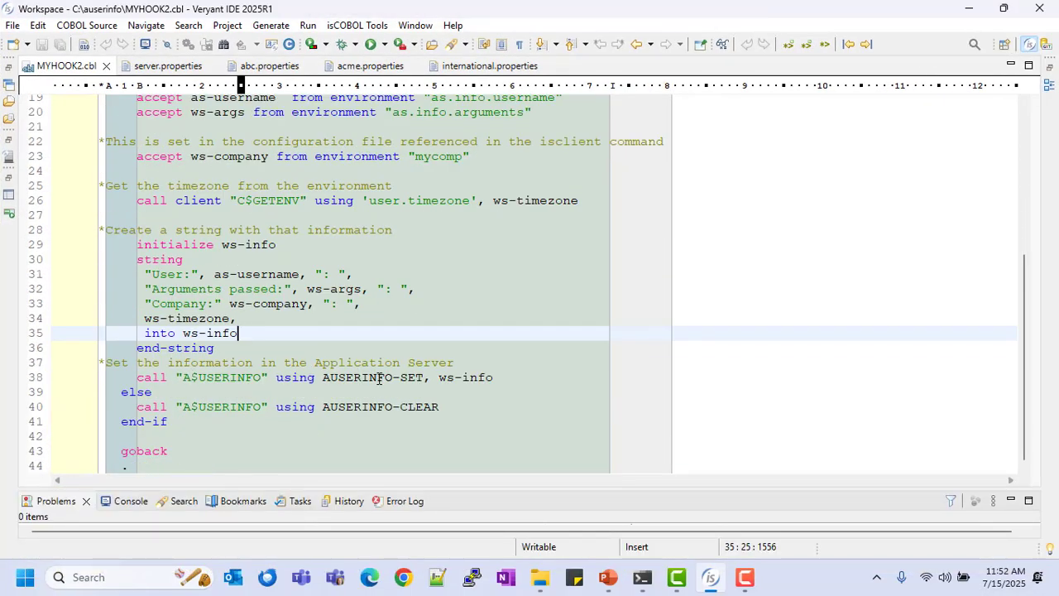
scroll(417, 379, "up", 3)
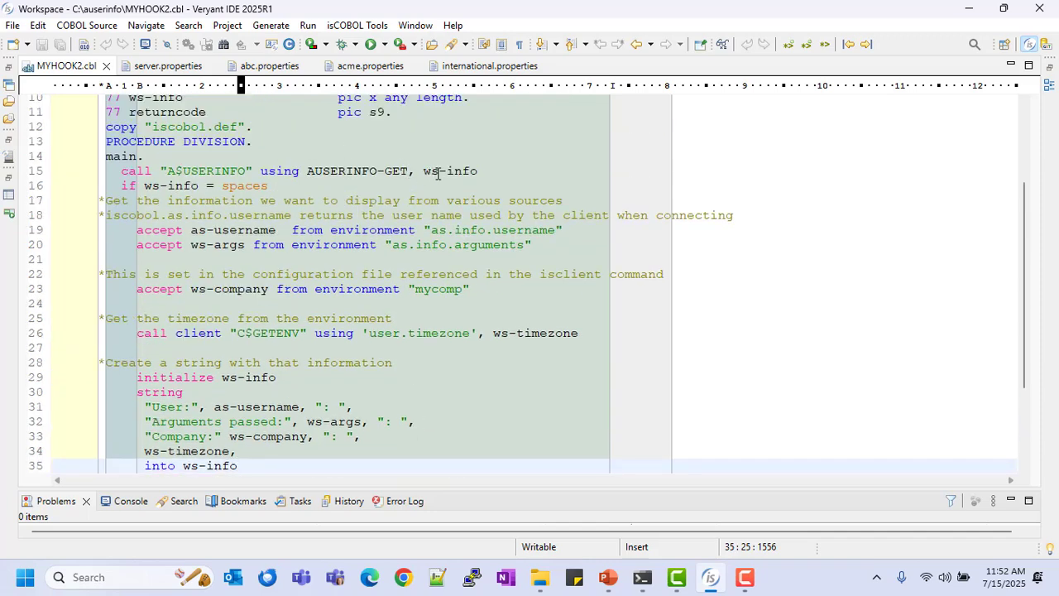
scroll(275, 209, "down", 3)
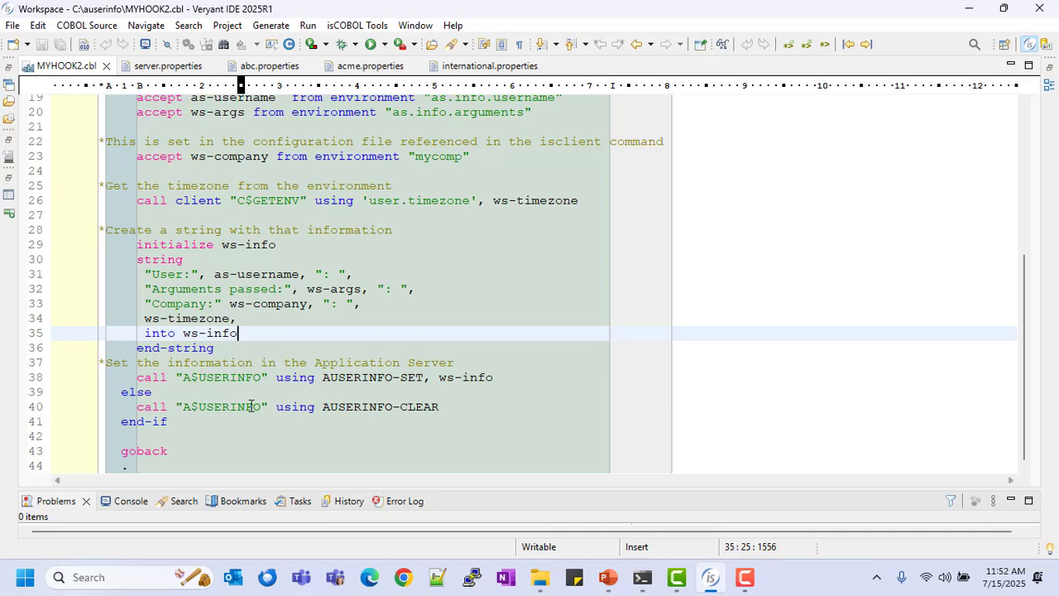
left_click_drag(440, 406, 323, 406)
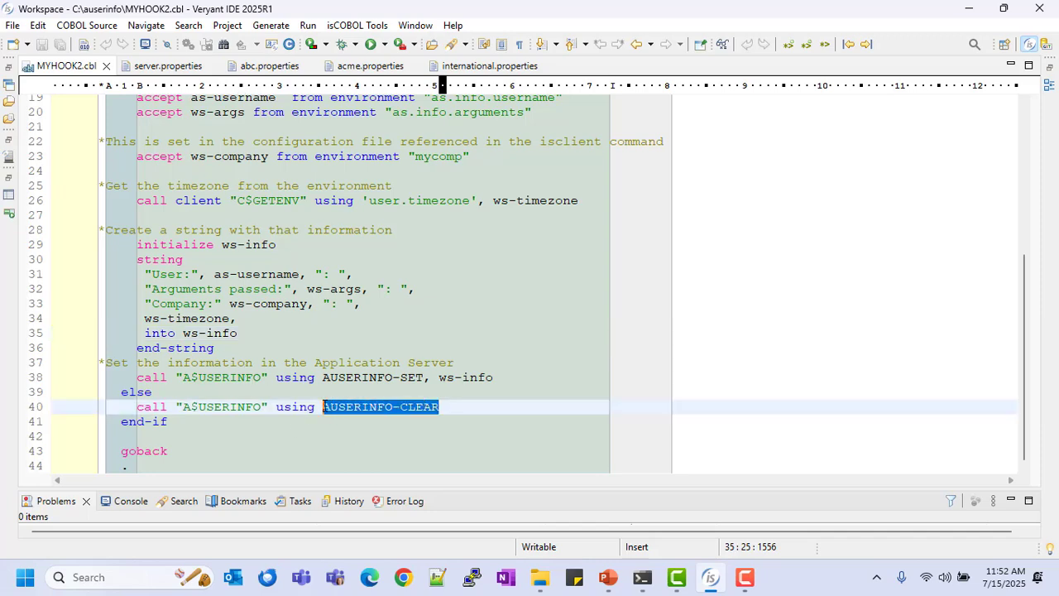
scroll(429, 281, "up", 4)
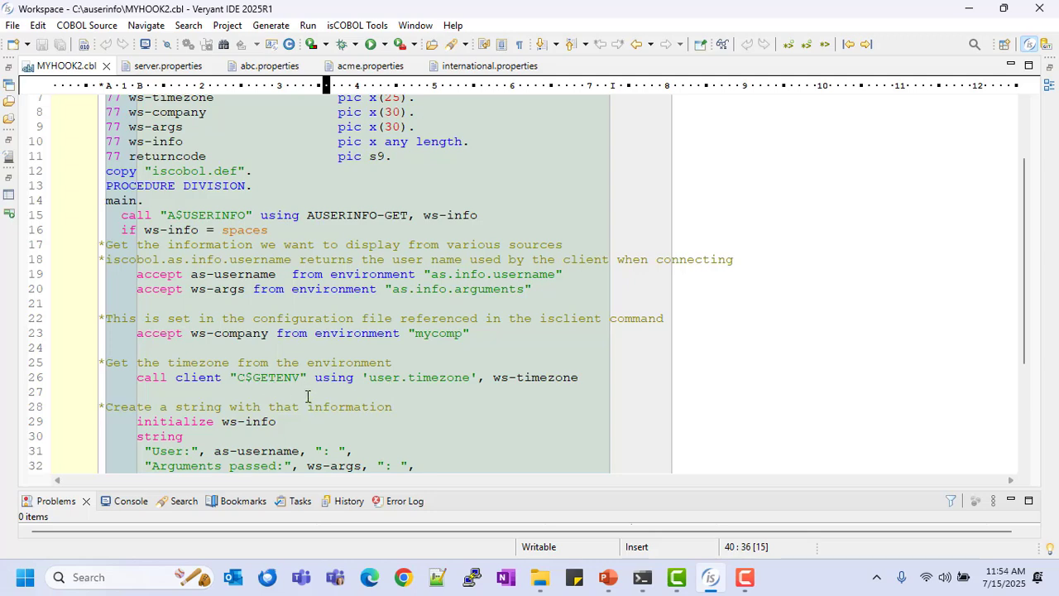
scroll(308, 397, "down", 4)
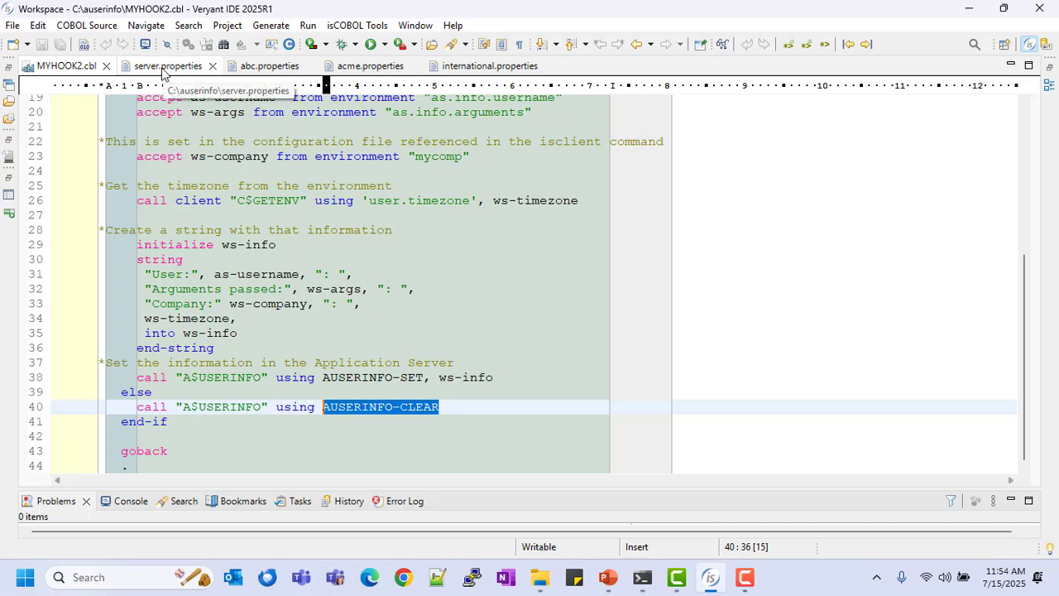
Review the iscobol.as.hook setting in server.properties and the iscobol.mycomp setting in abc.properties, acme.properties and international.properties
left_click(161, 72)
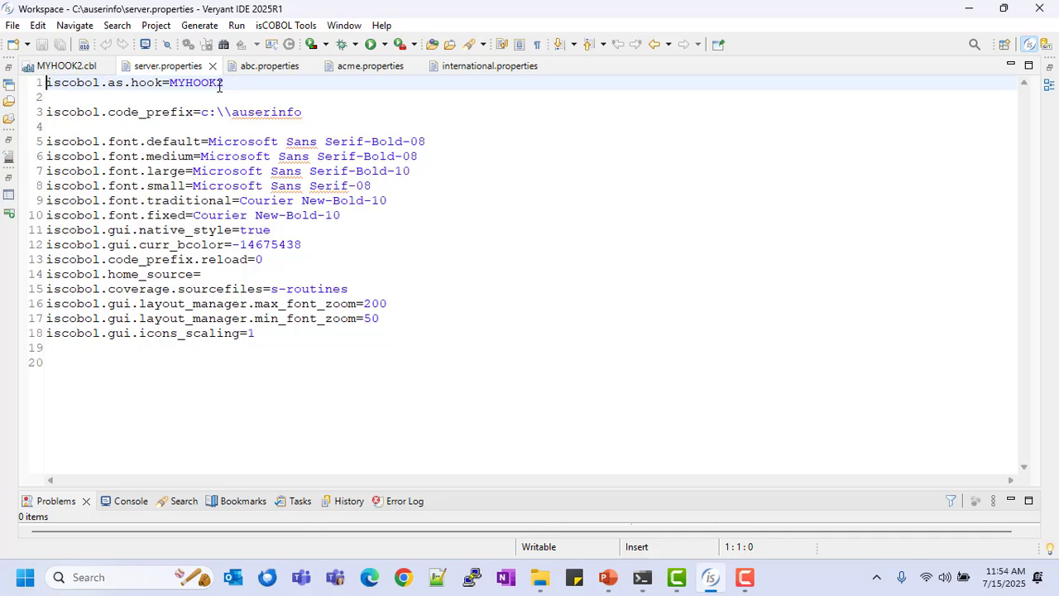
left_click_drag(239, 85, 42, 82)
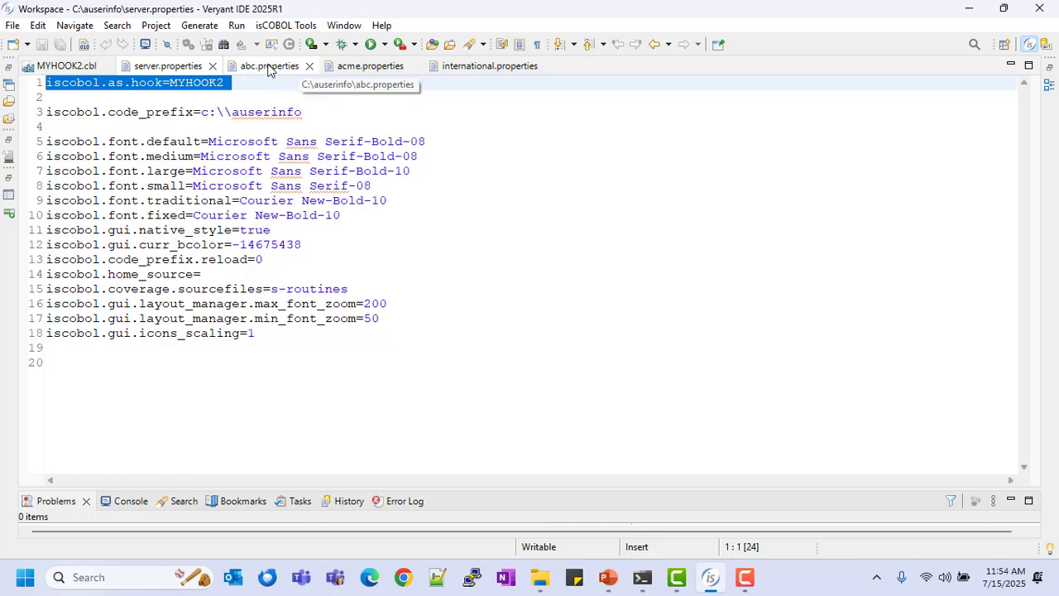
left_click(267, 68)
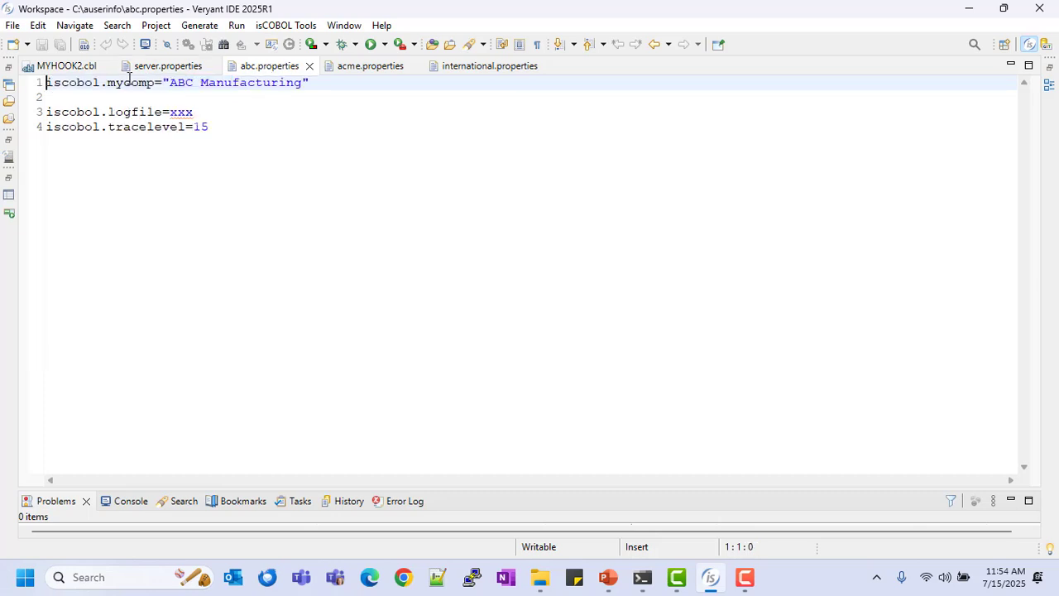
left_click_drag(118, 84, 152, 89)
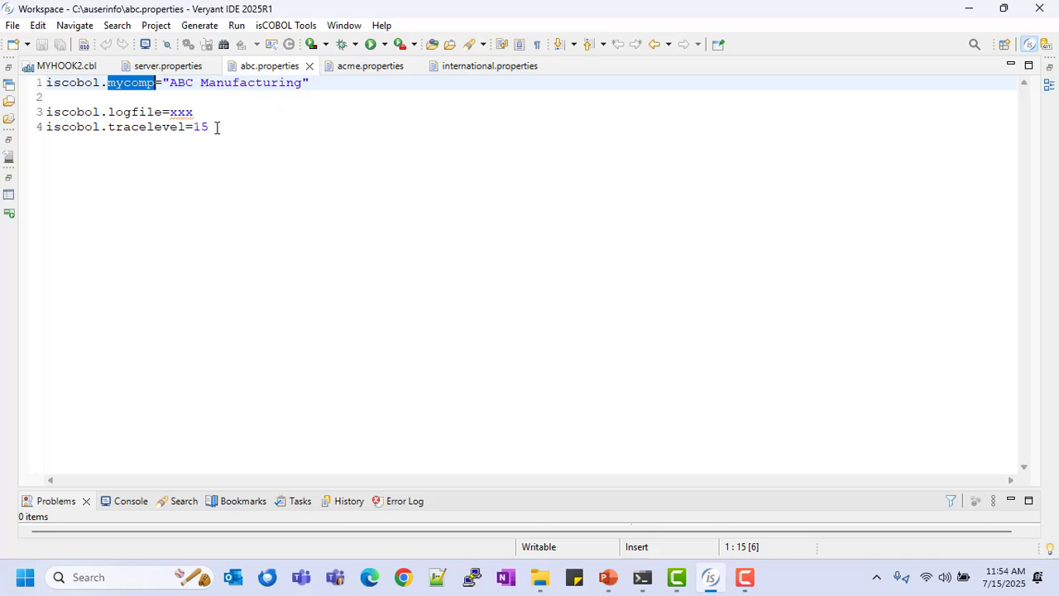
left_click(378, 74)
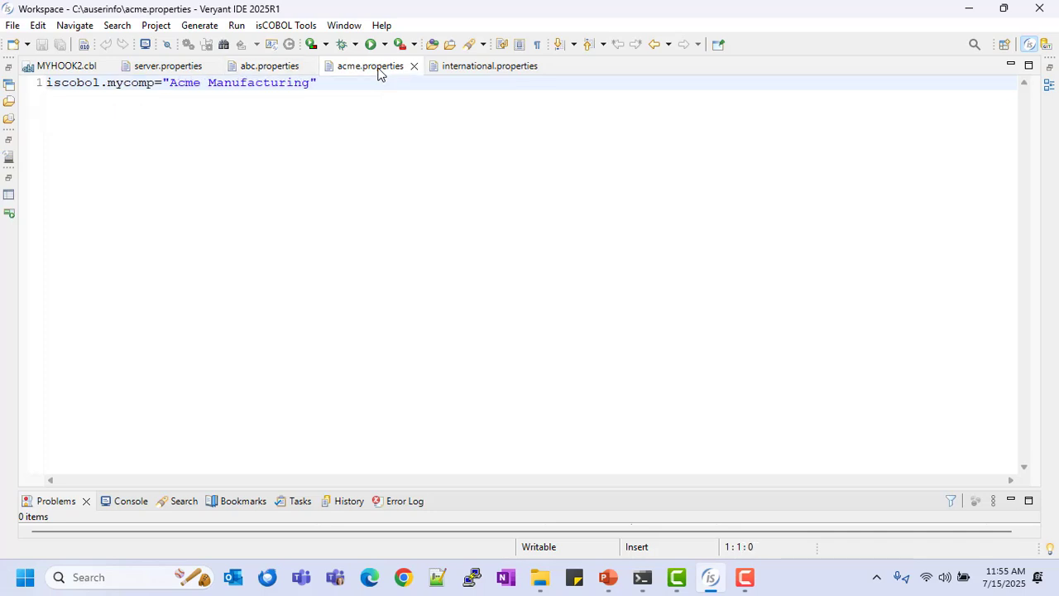
left_click(507, 69)
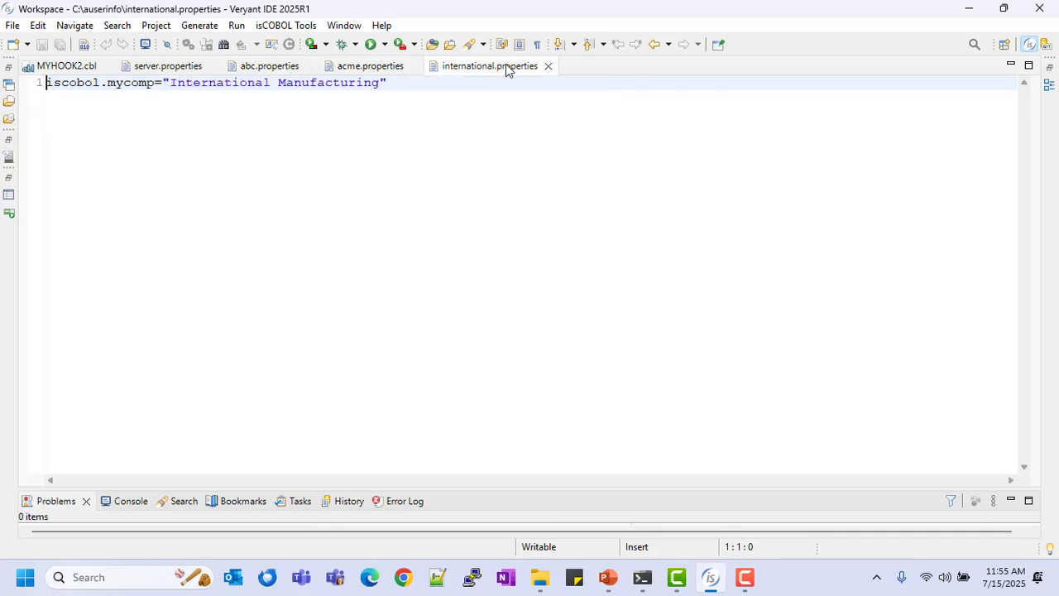
Switch to the Terminal window at c:\auserinfo and list the folder's contents with dir
left_click(968, 10)
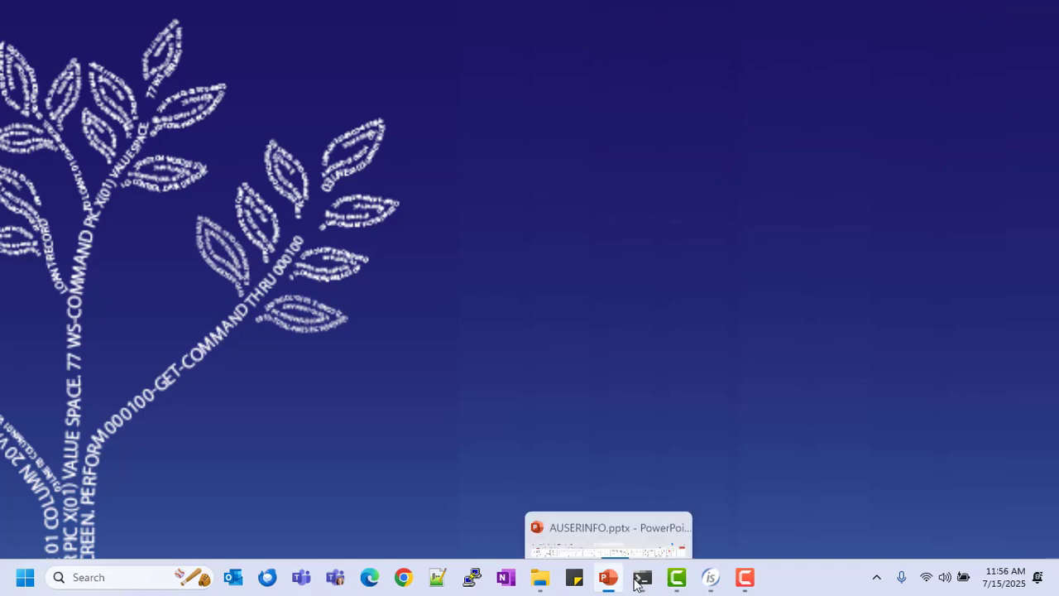
mouse_move(639, 579)
left_click(557, 511)
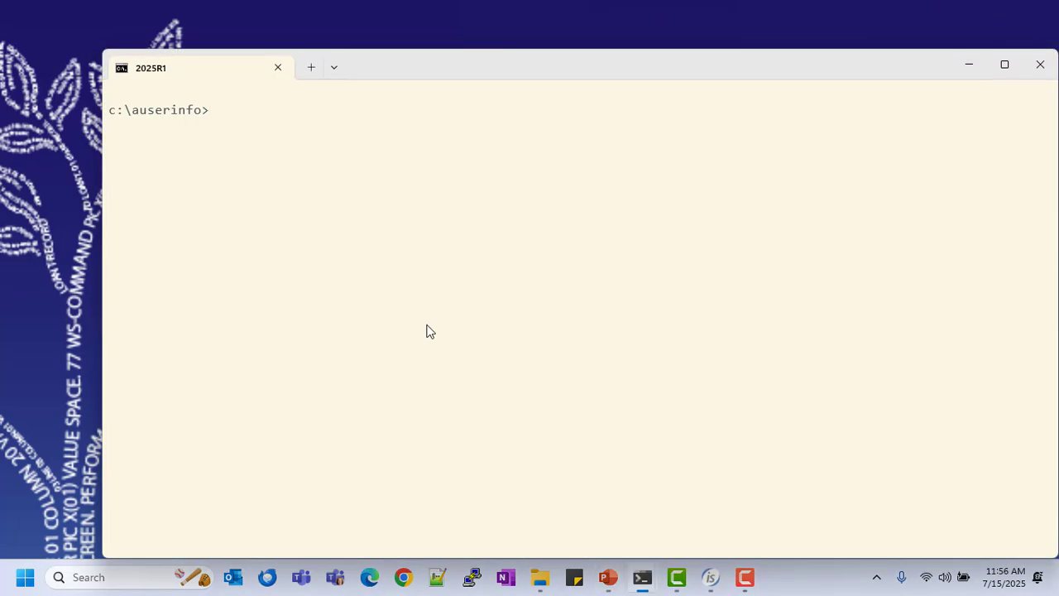
type("dir")
key("Return")
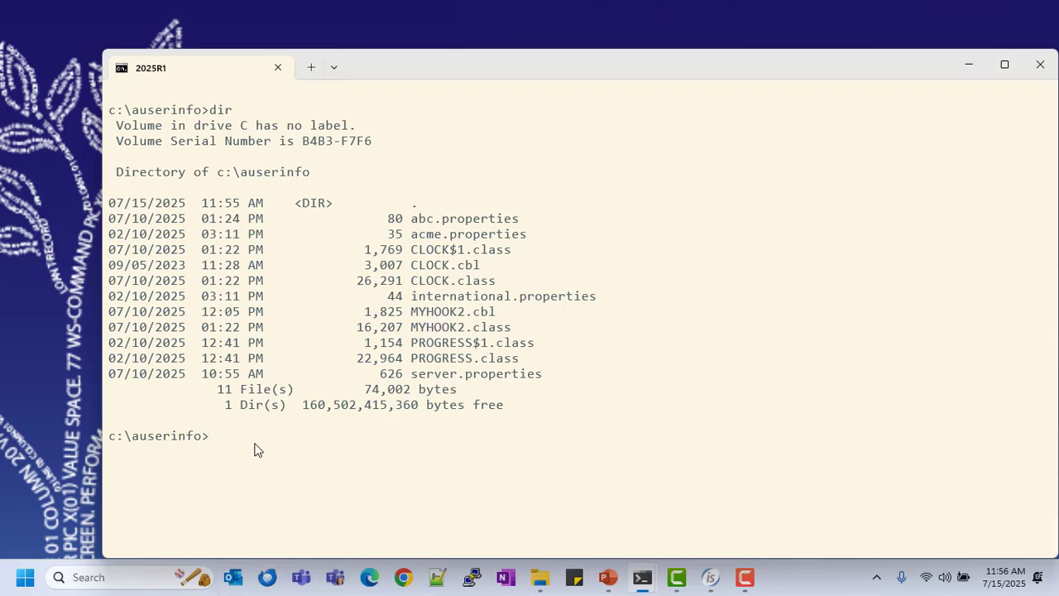
Start the application server with iscserver -hostname 192.168.1.38 -c server.properties and minimize its terminal window
type("iscserver -hostname 192.168.1.38 -c server.properties")
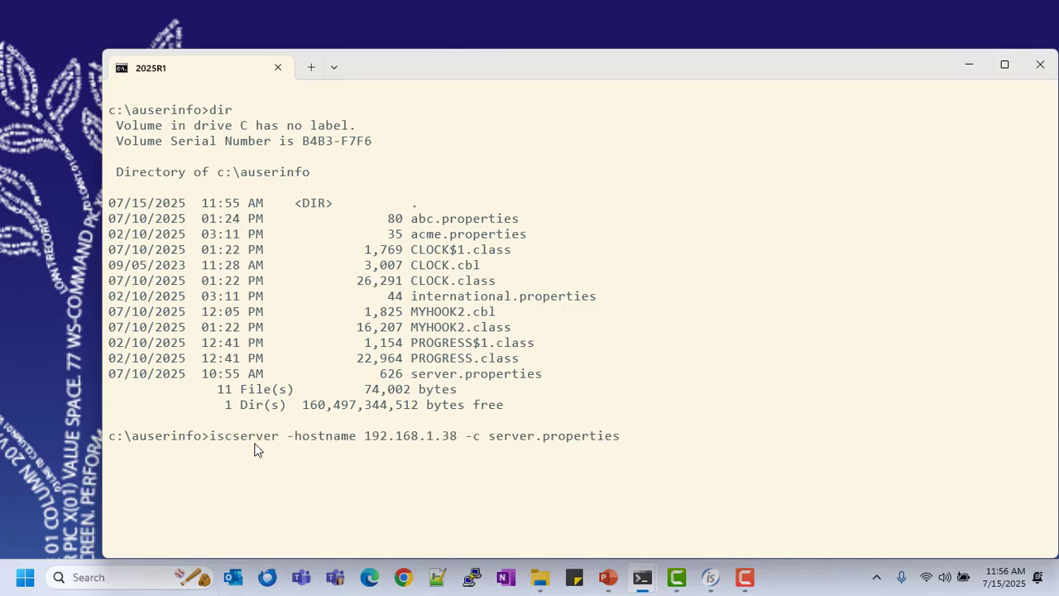
key("Return")
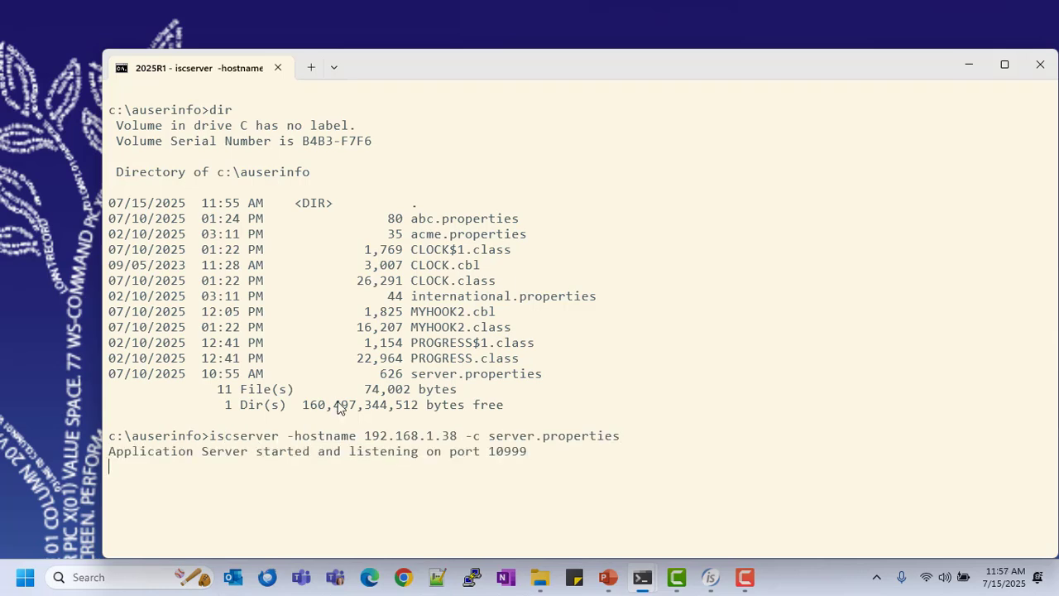
left_click(970, 58)
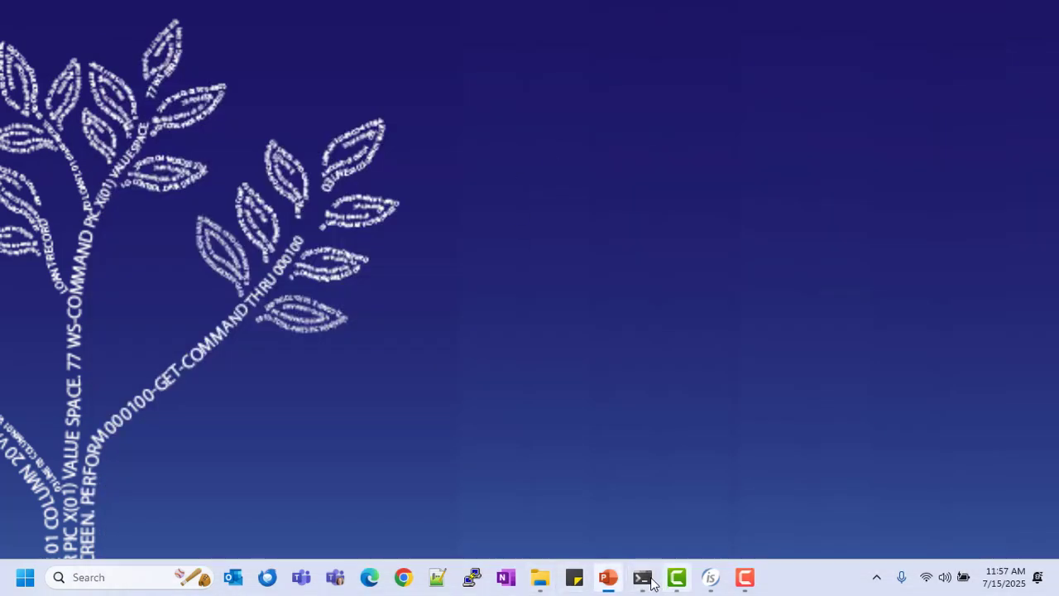
Launch the admin panel from the second terminal using isclient on 192.168.1.38 with the admin user, account password and -panel, and inspect the User information column
mouse_move(643, 574)
left_click(693, 520)
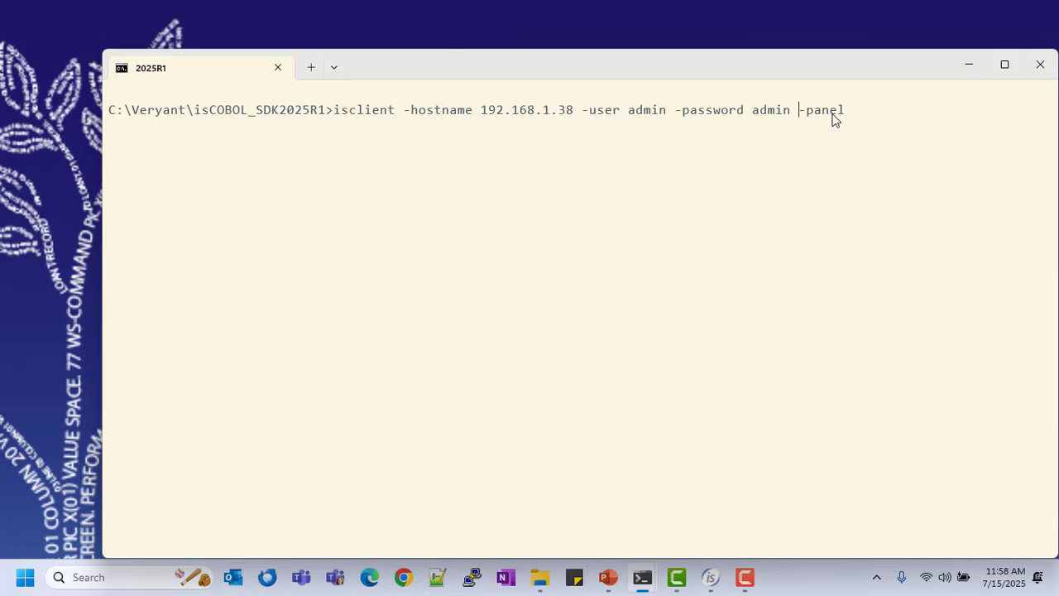
key("Return")
left_click_drag(428, 126, 456, 88)
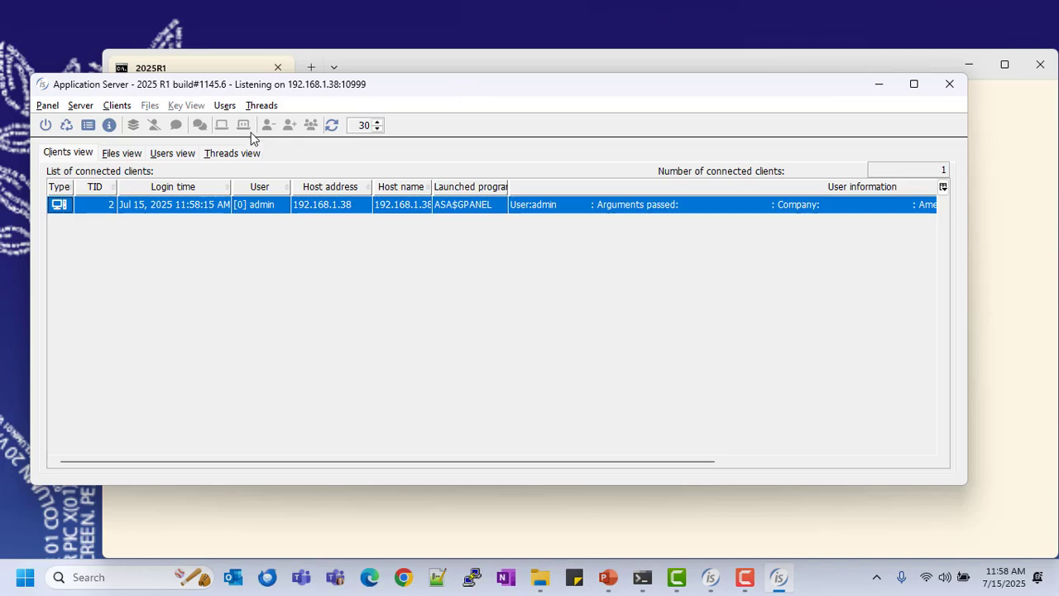
scroll(392, 207, "right", 5)
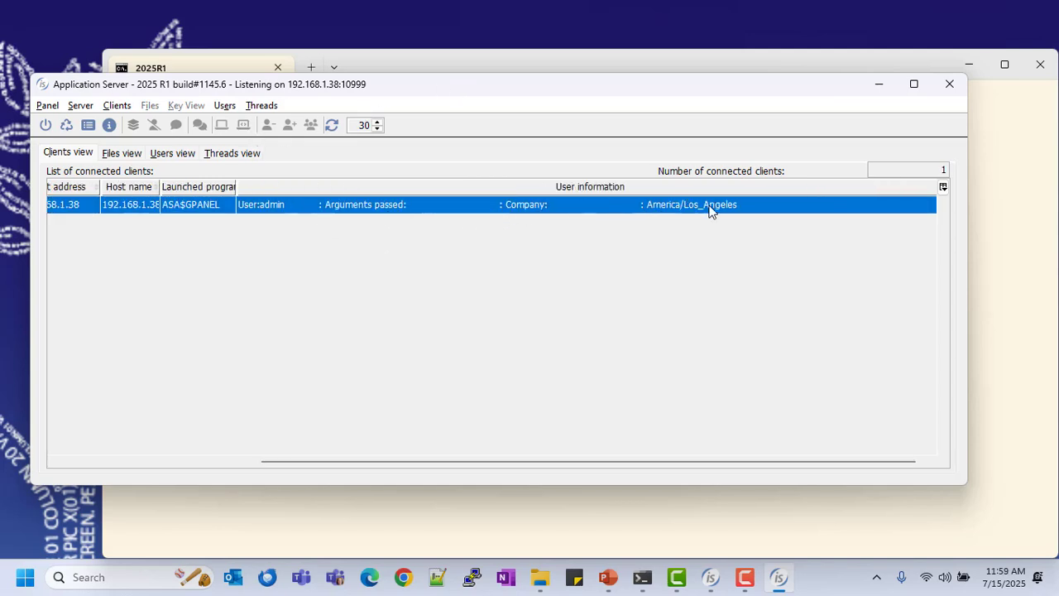
In the client terminal, run isclient -hostname 192.168.1.38 -c abc.properties CLOCK with the arguments 1S2B, 1856 and a person's first name
mouse_move(642, 577)
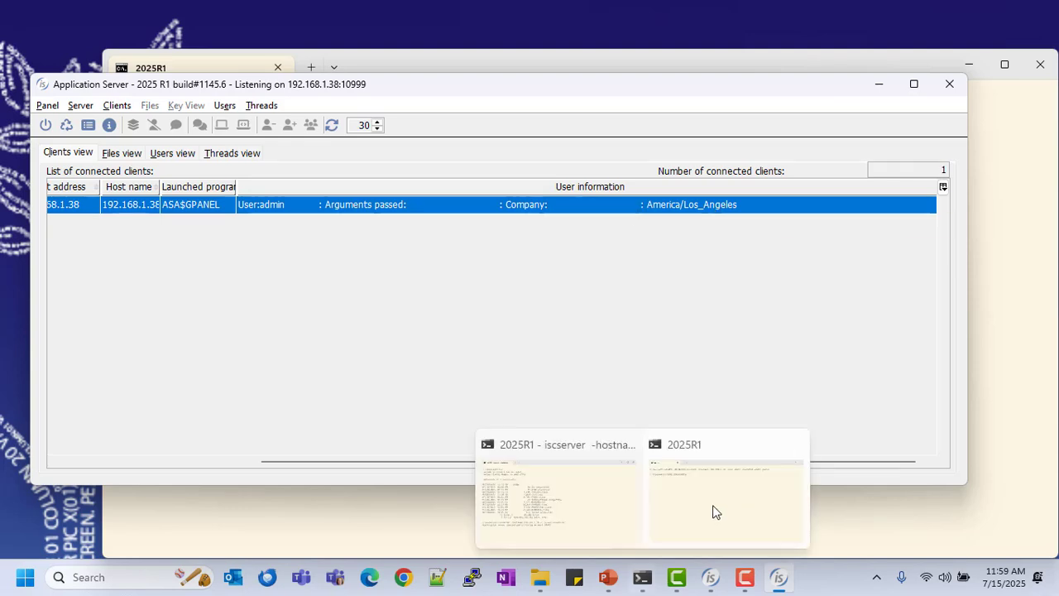
left_click(714, 508)
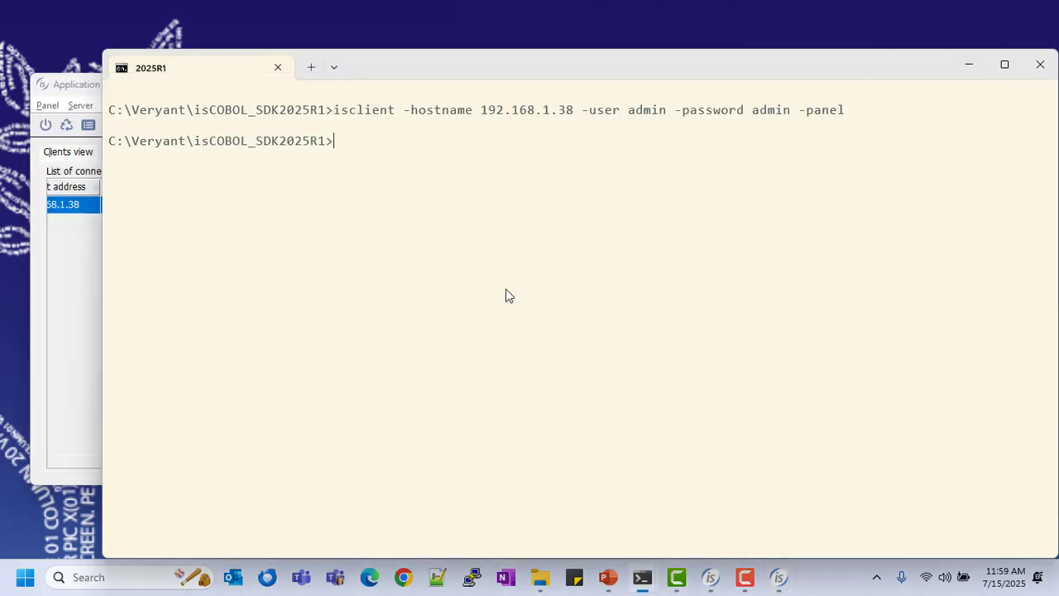
key("Up")
key("Up")
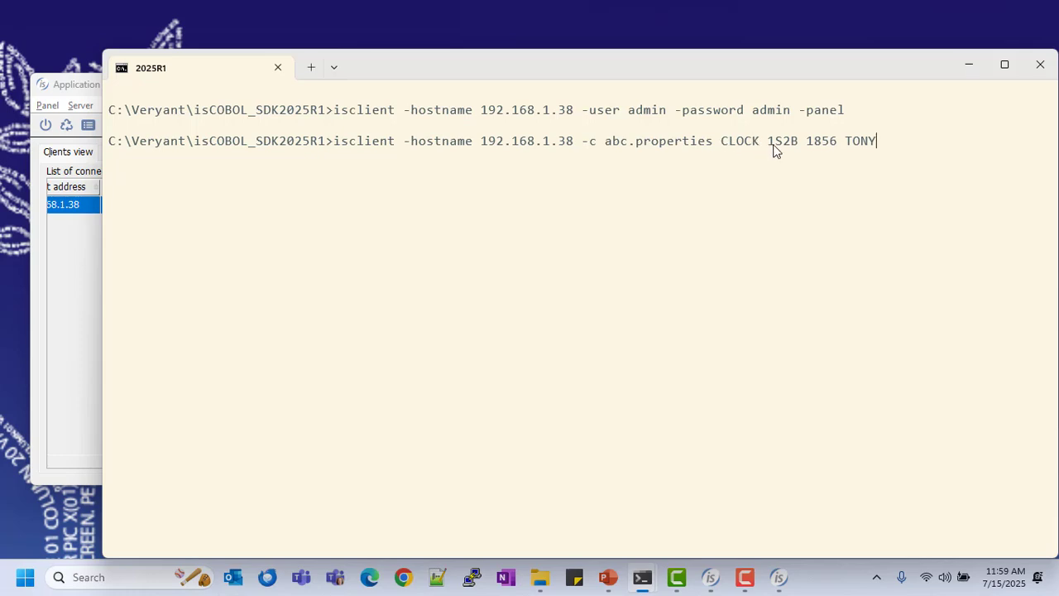
key("Return")
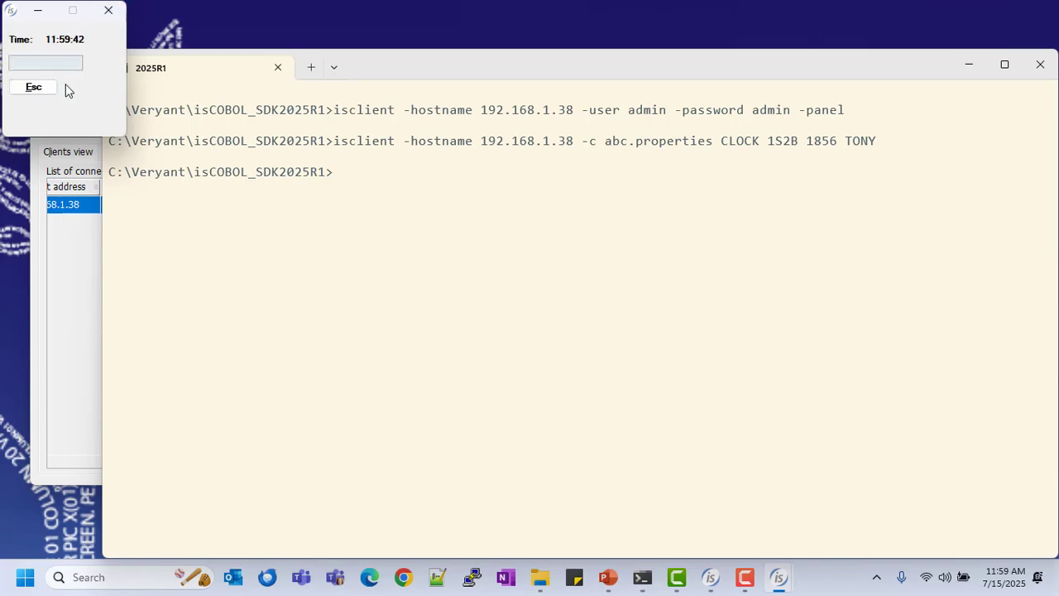
Refresh the connected clients list in the Application Server panel and examine the CLOCK client's user information
left_click(76, 261)
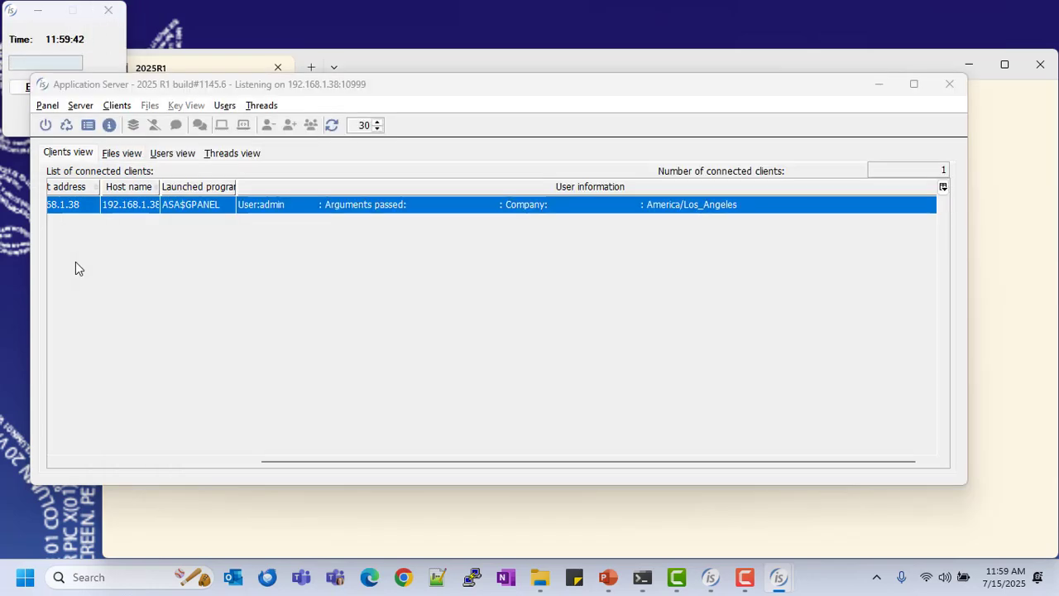
left_click(332, 125)
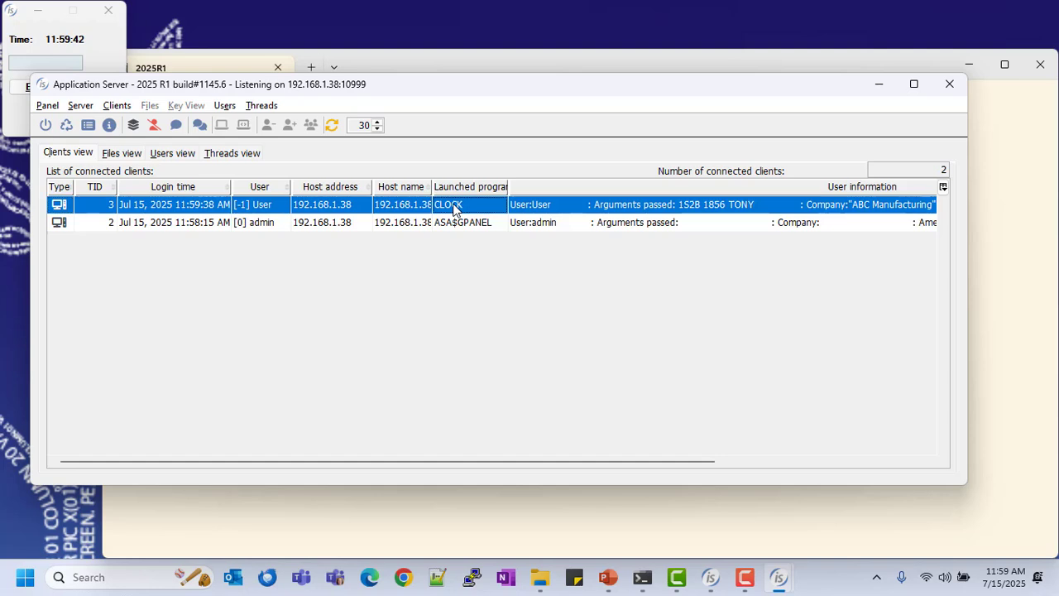
scroll(550, 210, "right", 5)
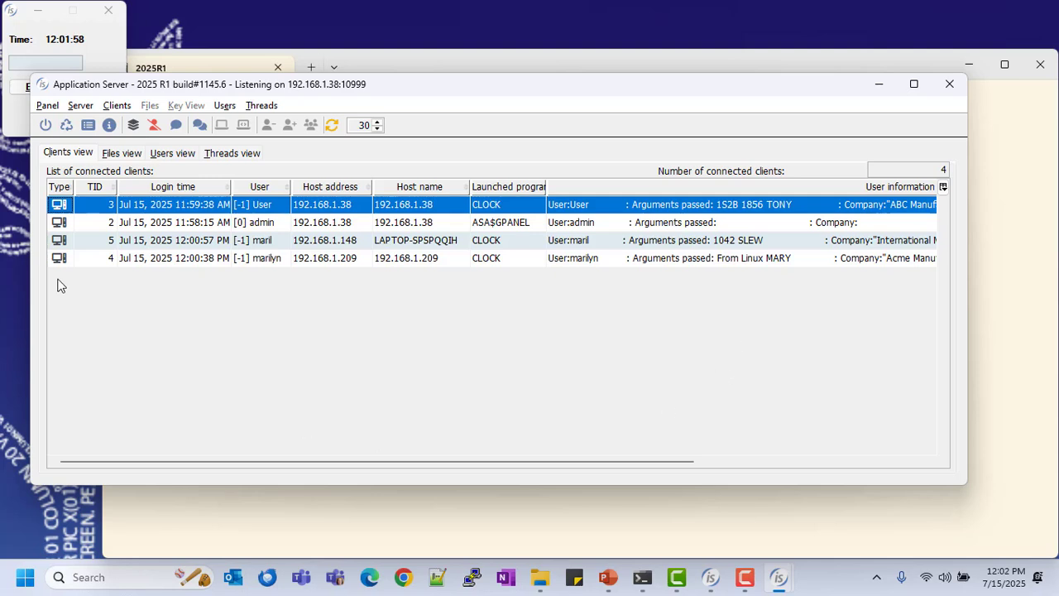
Open the xxx.3 log from the auserinfo folder and highlight its trace entries from loading CLOCK.class through the final MYHOOK2 paragraph
left_click(540, 580)
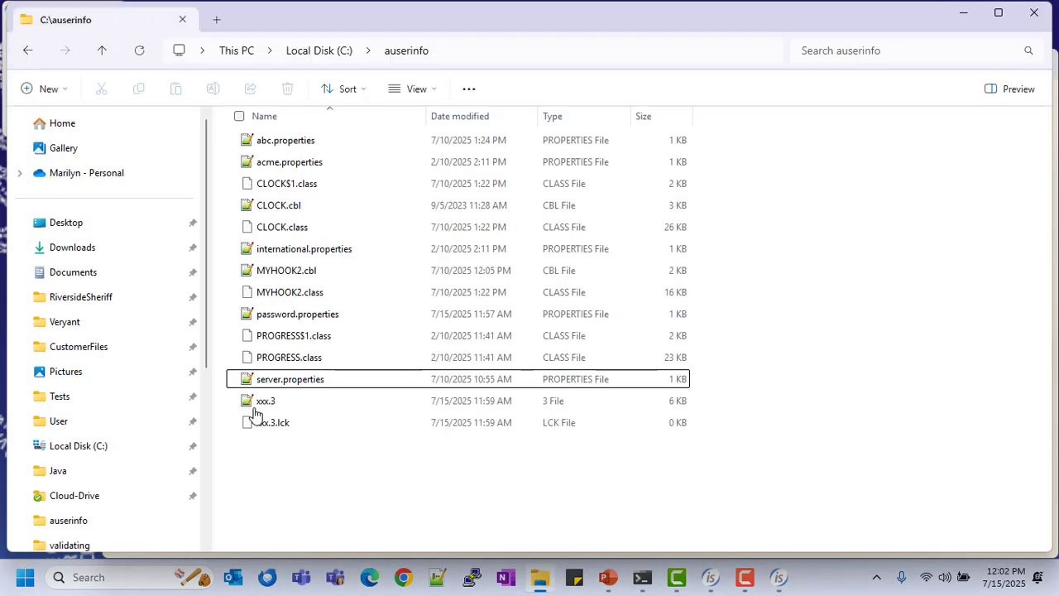
double_click(252, 406)
scroll(577, 279, "down", 20)
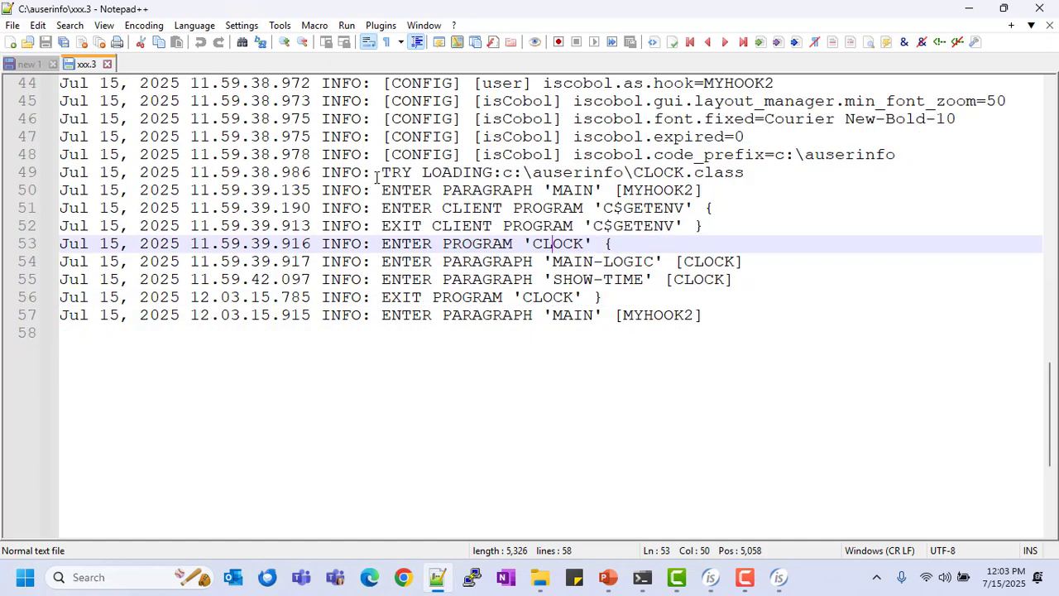
left_click_drag(380, 172, 744, 319)
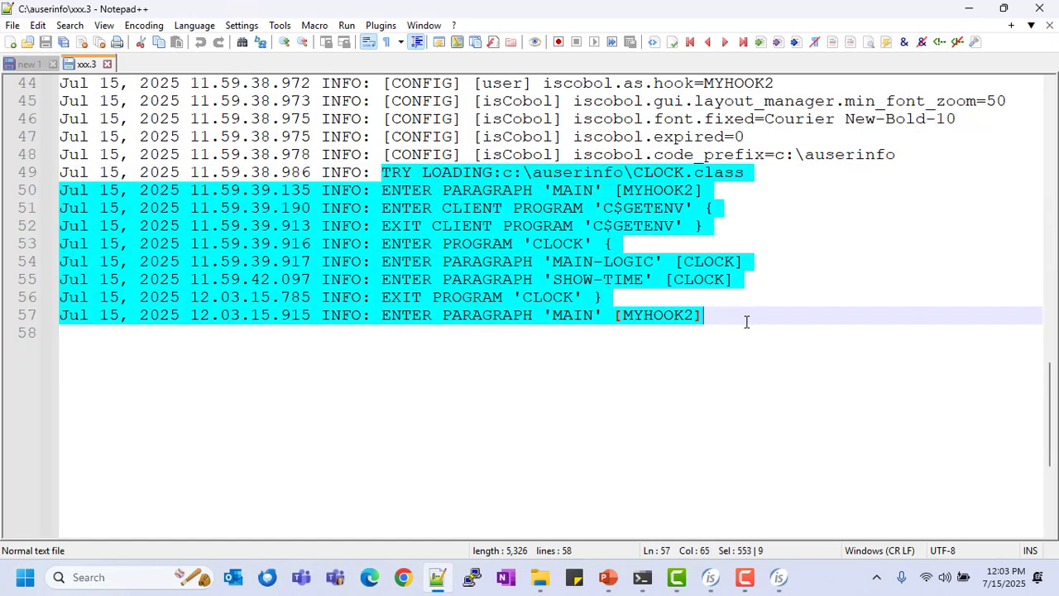